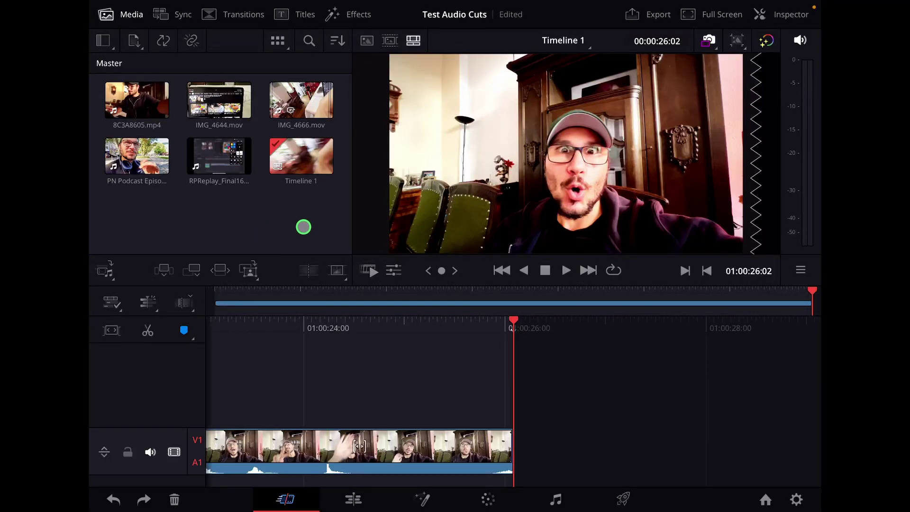
# Select the podcast episode clip and IMG_4644.mov, then deselect IMG_4644.mov
pyautogui.click(130, 151)
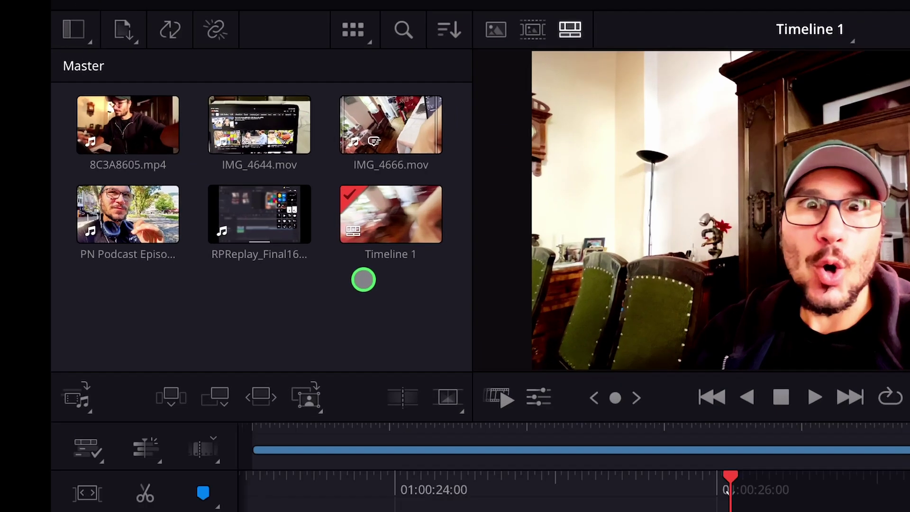
pyautogui.click(213, 171)
pyautogui.click(209, 99)
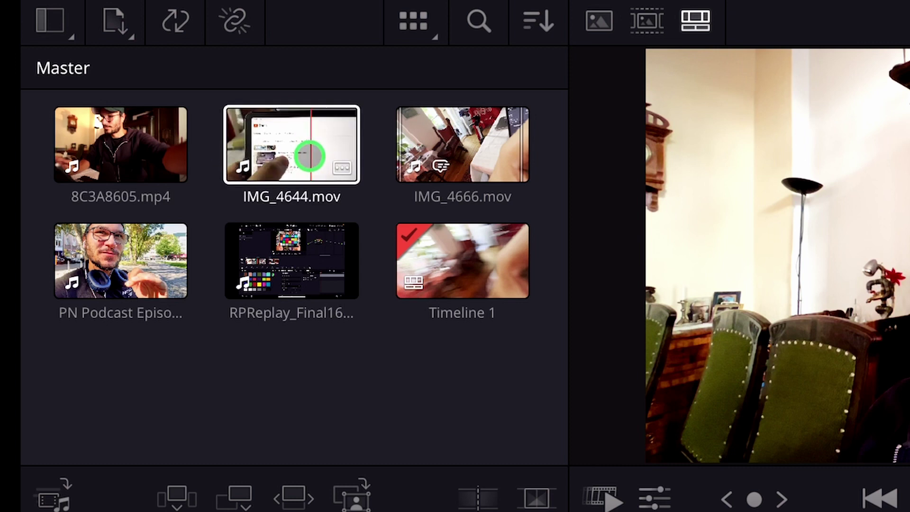
pyautogui.click(392, 405)
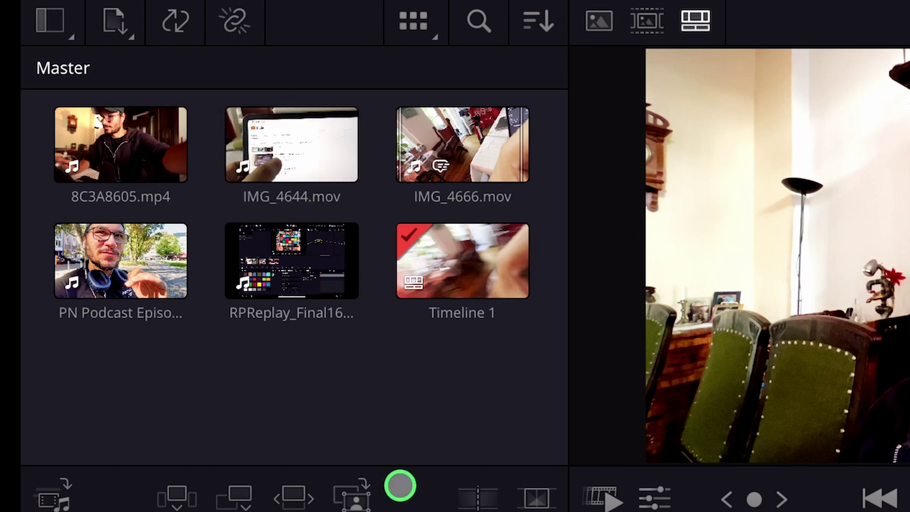
# Skim the IMG_4644.mov, IMG_4666.mov and 8C3A8605.mp4 thumbnails to preview their frames
pyautogui.click(90, 301)
pyautogui.click(73, 132)
pyautogui.click(278, 153)
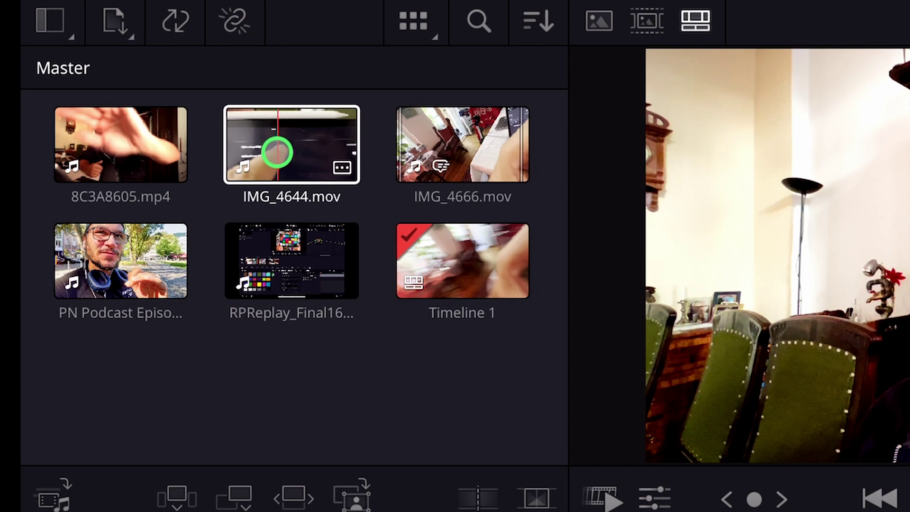
pyautogui.click(142, 246)
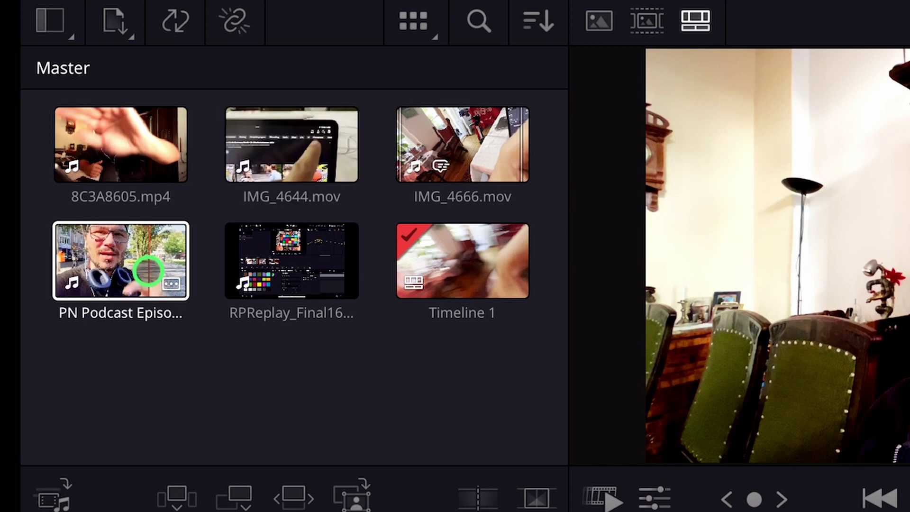
pyautogui.click(301, 138)
pyautogui.click(413, 132)
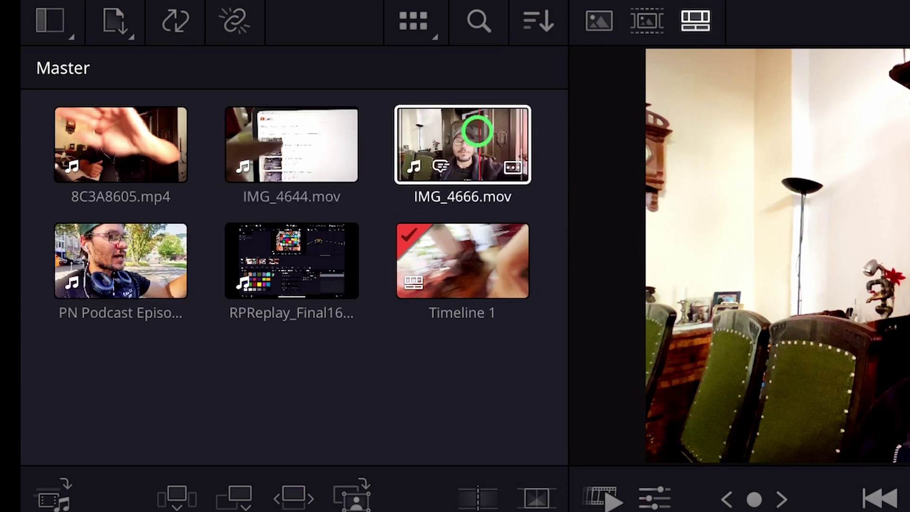
pyautogui.click(157, 189)
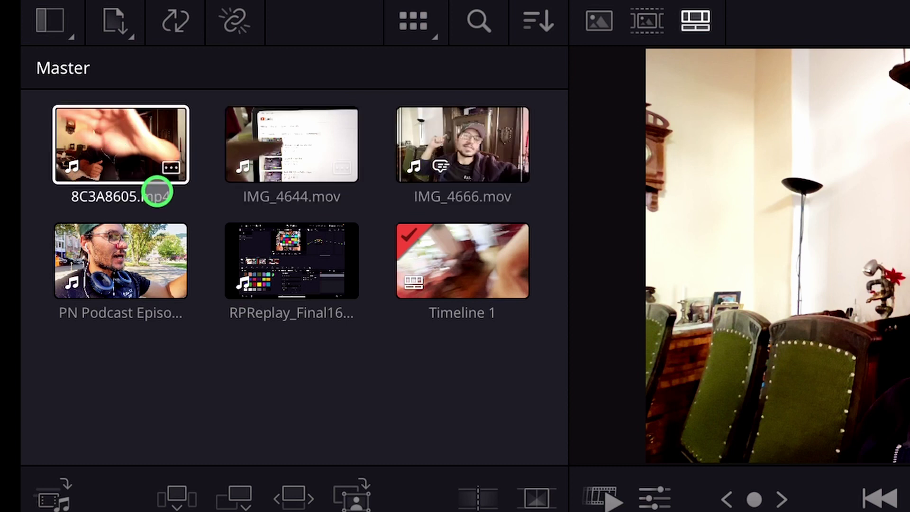
pyautogui.click(432, 169)
pyautogui.click(264, 135)
# Set poster frames: IMG_4644.mov to a dark screen, 8C3A8605.mp4 to the man in the cap
pyautogui.moveTo(278, 146); pyautogui.dragTo(296, 157)
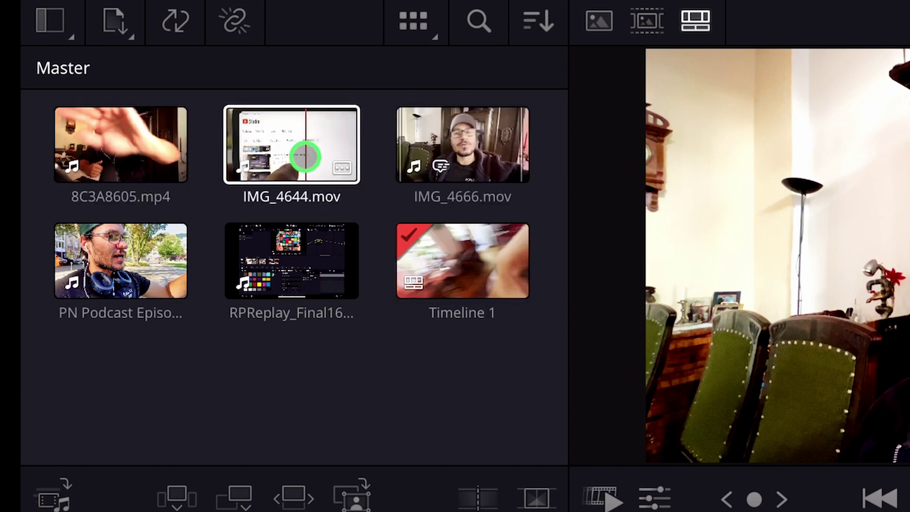
pyautogui.moveTo(296, 157); pyautogui.dragTo(375, 439)
pyautogui.rightClick(294, 155)
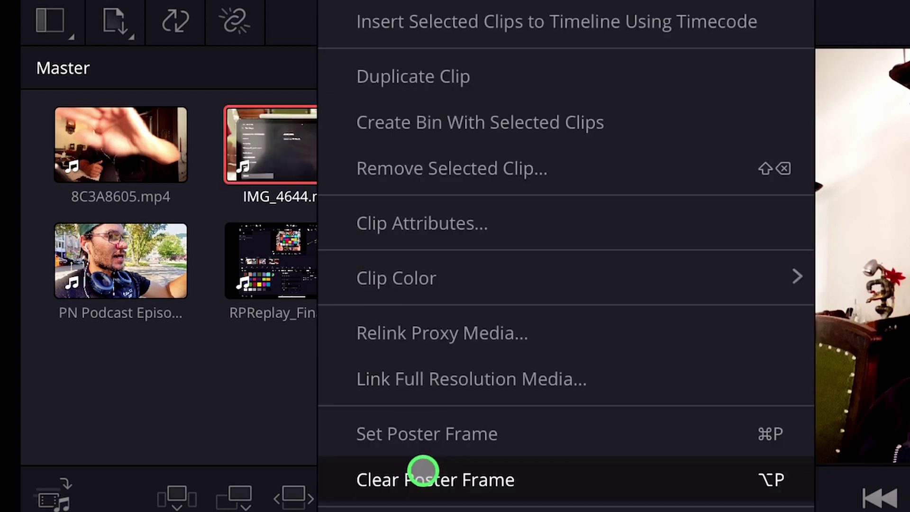
pyautogui.click(467, 437)
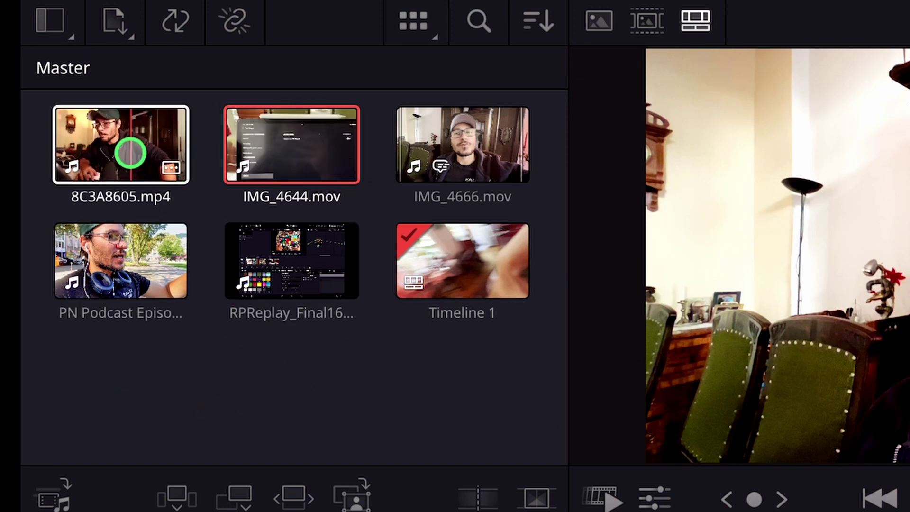
pyautogui.rightClick(126, 152)
pyautogui.click(315, 432)
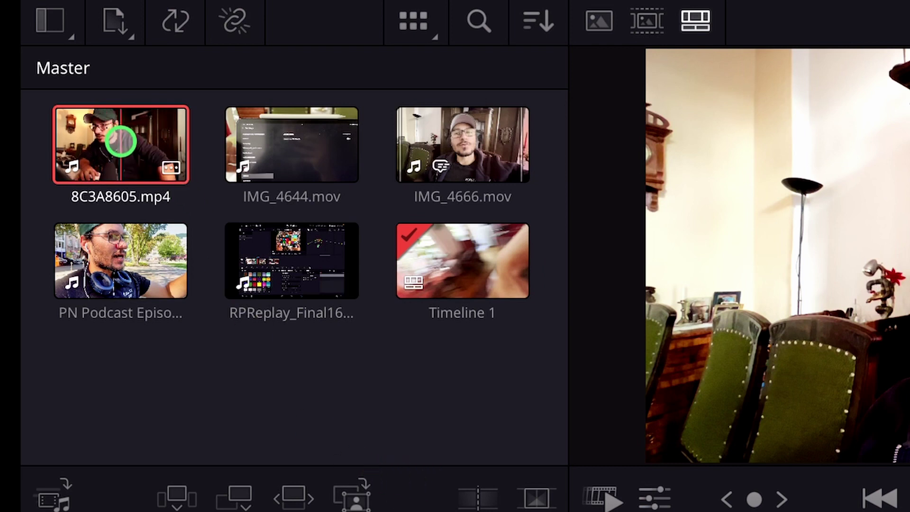
# Use Clear Poster Frame on 8C3A8605.mp4 from its clip options menu
pyautogui.rightClick(122, 142)
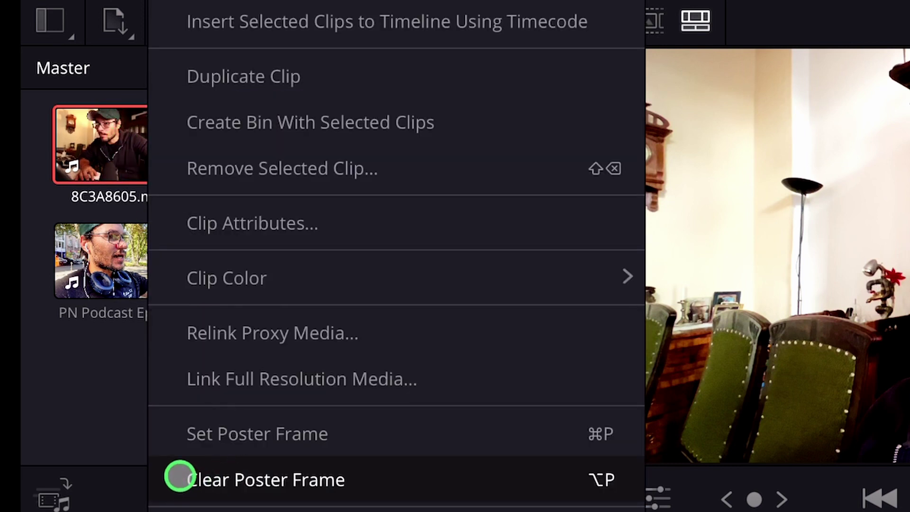
pyautogui.click(366, 481)
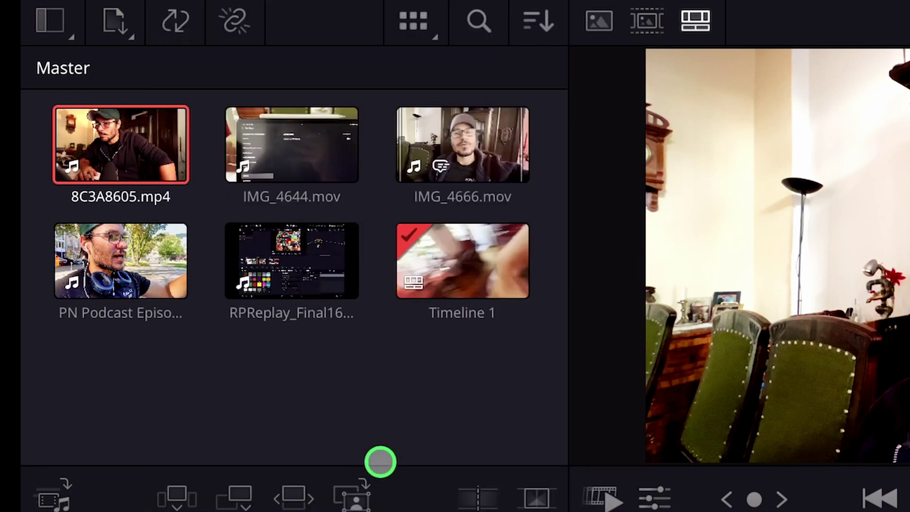